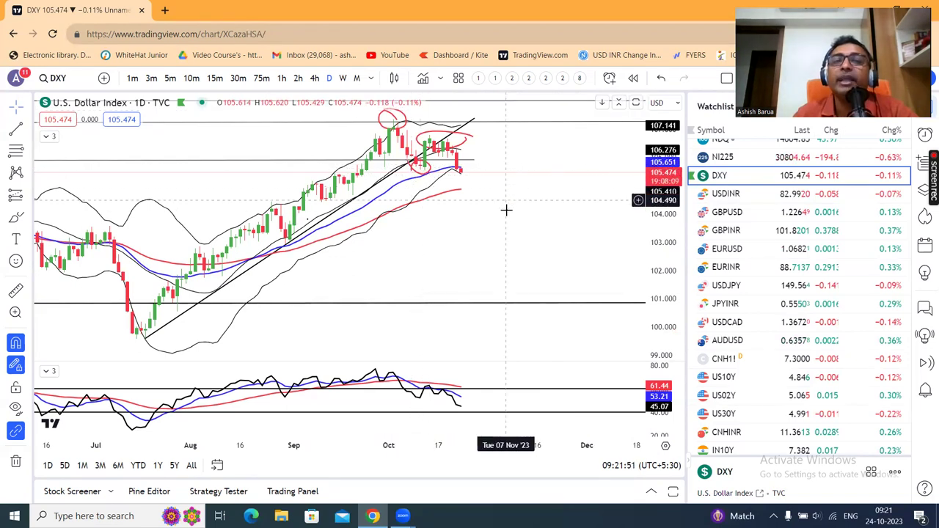
Examine the recent candles on the daily DXY chart against the rising trendline and moving averages.
scroll(512, 224, "up", 1)
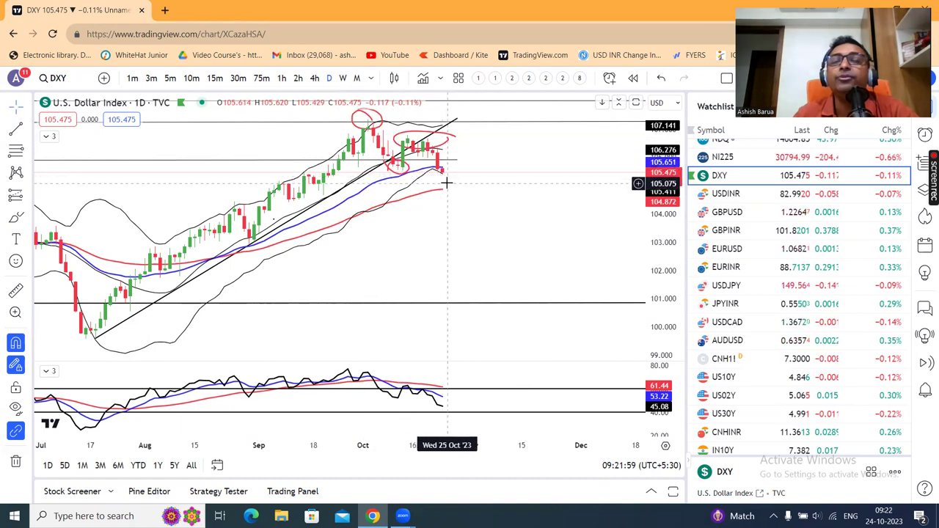
scroll(458, 182, "up", 1)
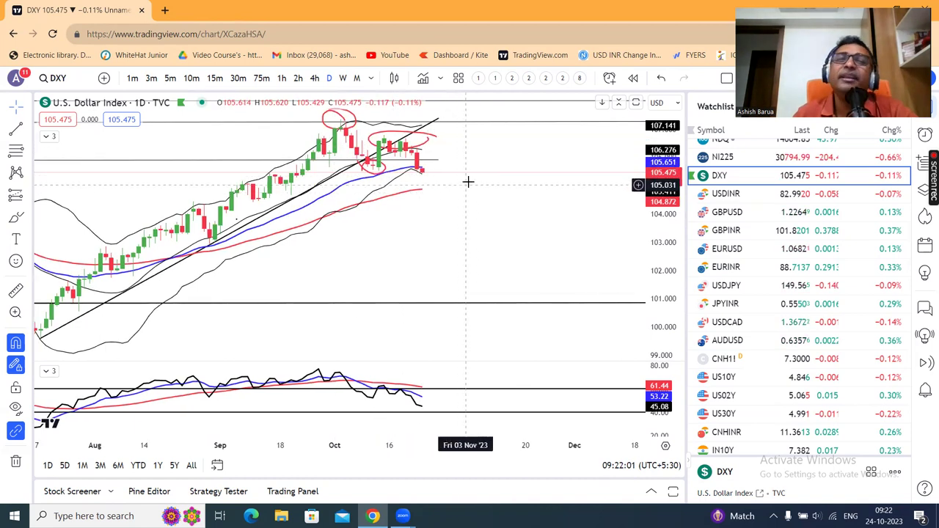
left_click_drag(492, 193, 499, 194)
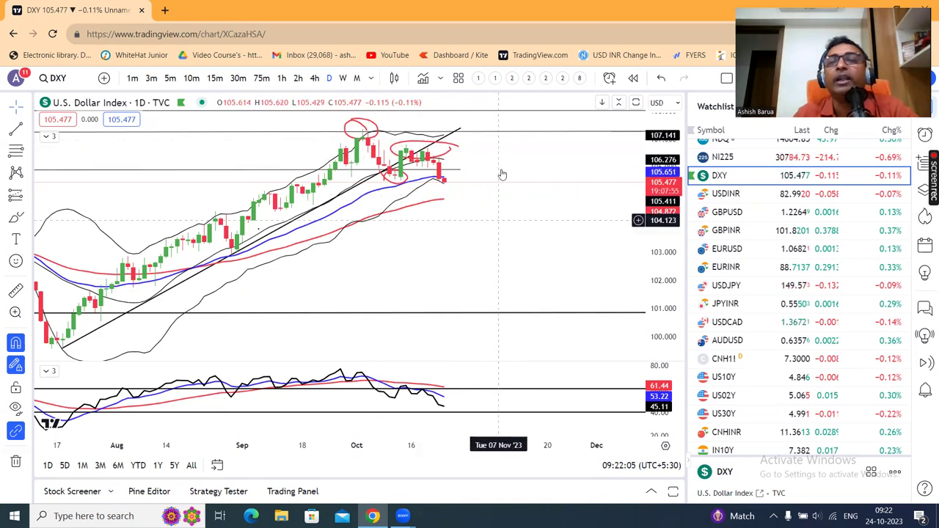
scroll(476, 254, "down", 1)
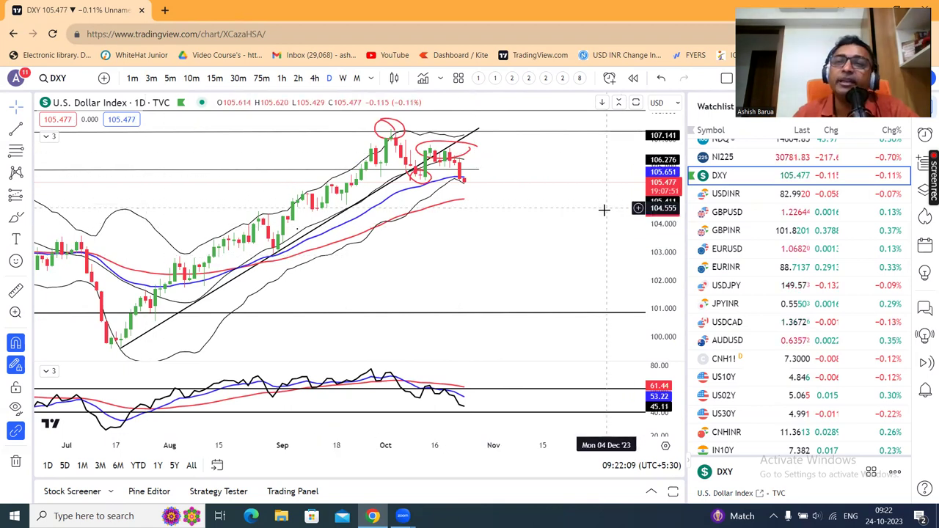
scroll(539, 176, "down", 1)
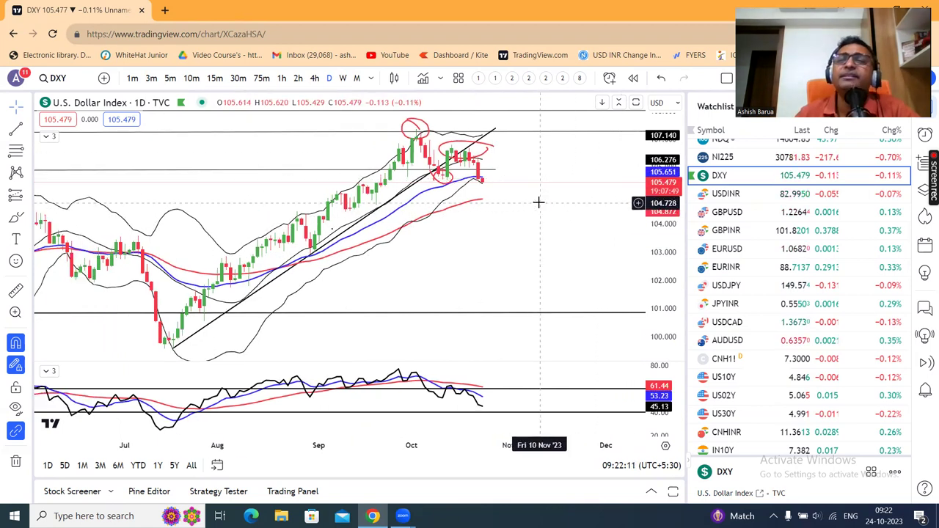
Review the daily charts of the USDINR, GBPUSD and GBPINR pairs from the watchlist.
left_click(767, 195)
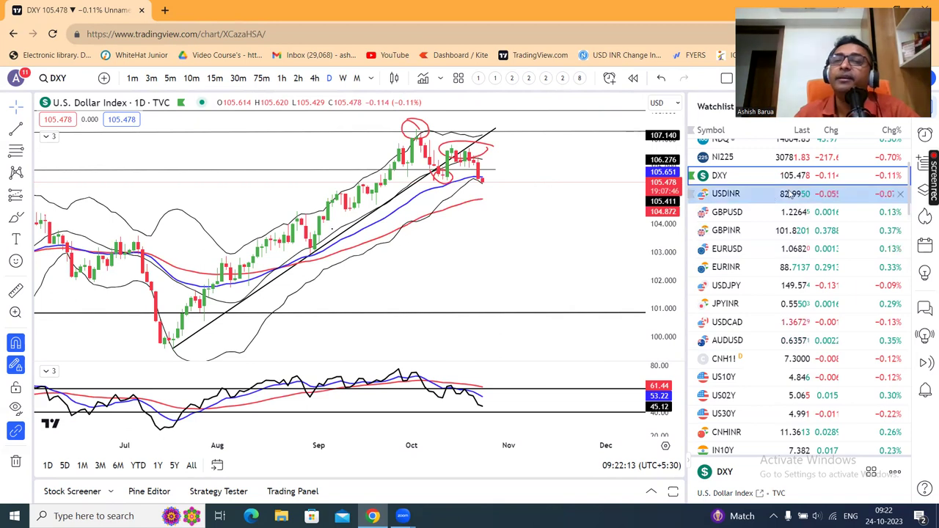
left_click(737, 193)
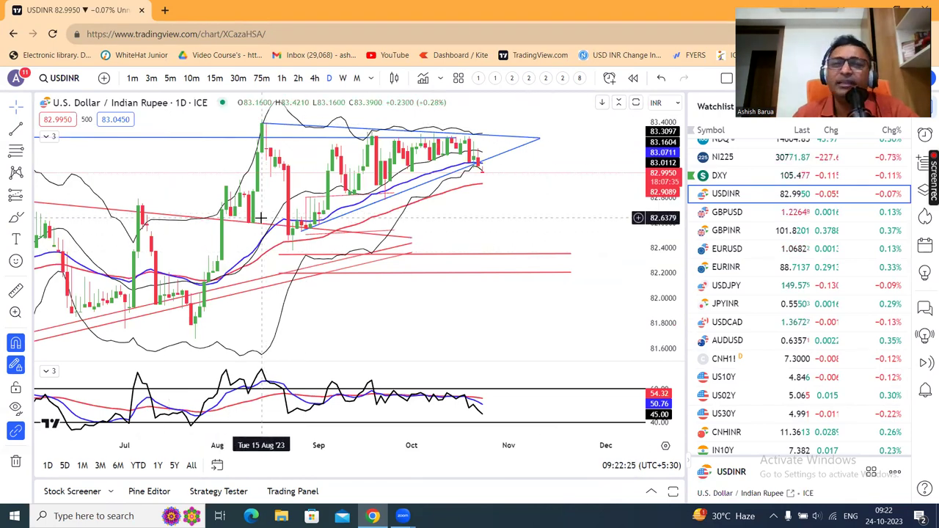
left_click(746, 214)
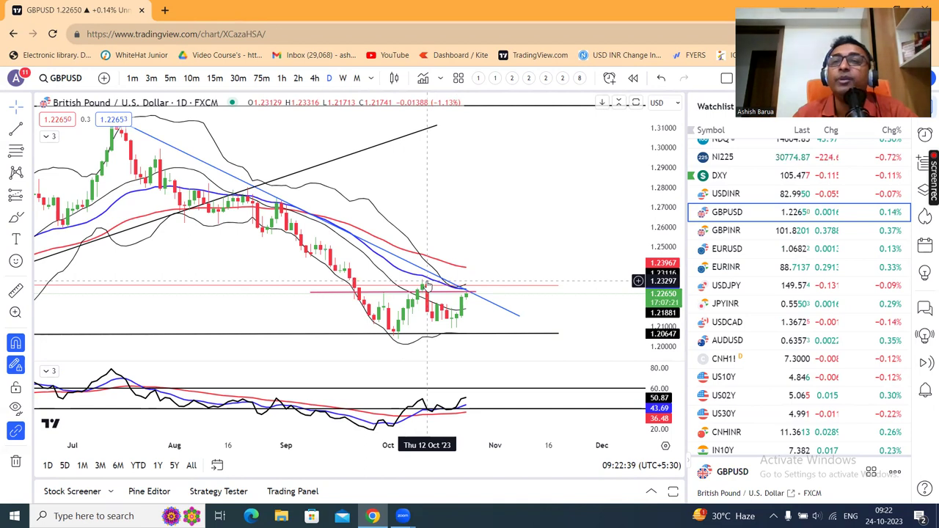
left_click(708, 230)
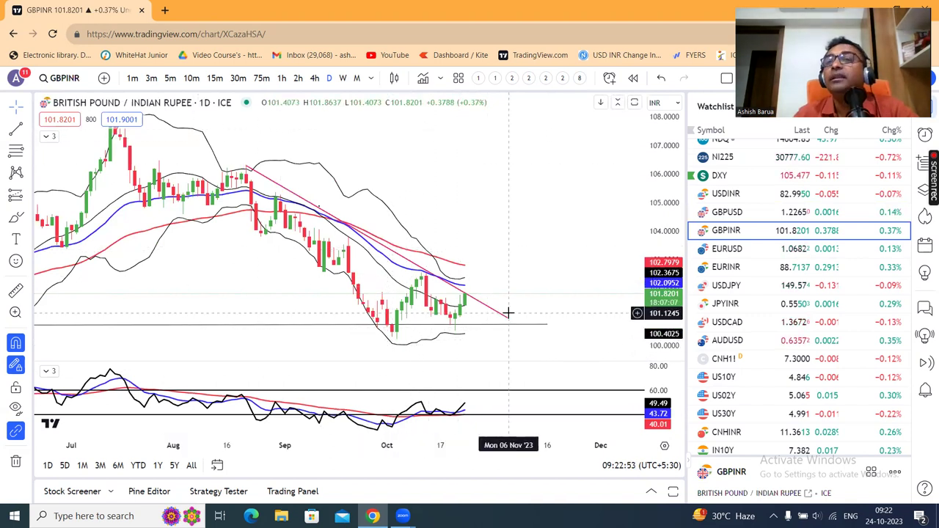
Examine the daily EURUSD chart over a slightly longer period and bring up the EURINR chart.
left_click(749, 250)
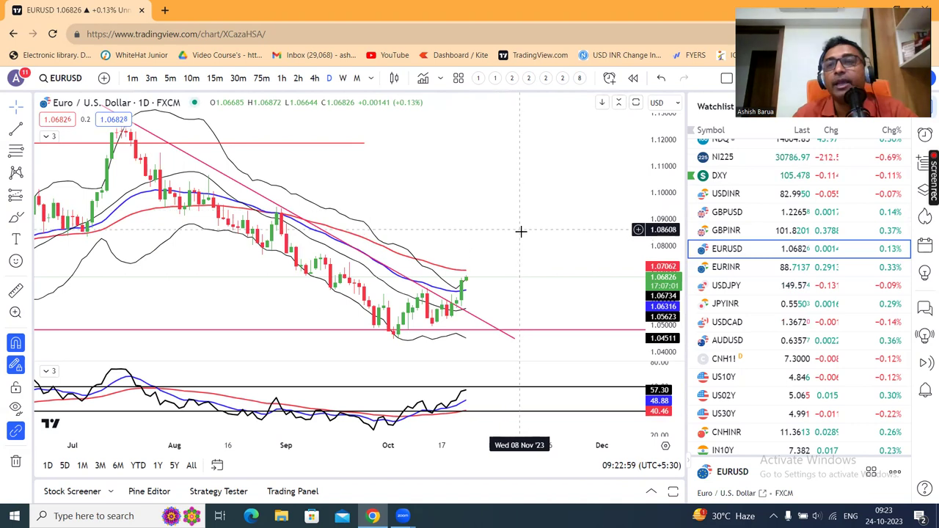
scroll(521, 232, "down", 2)
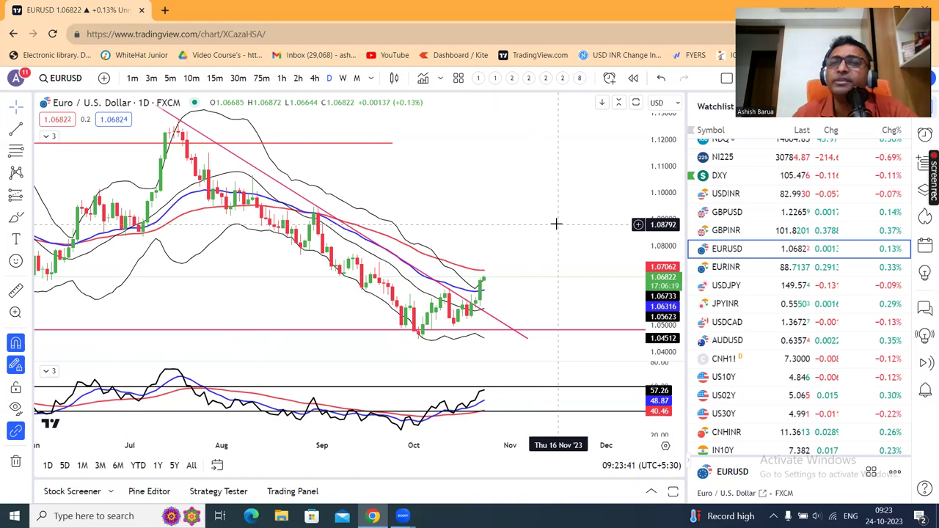
left_click(727, 266)
Compare the daily EURUSD and GBPUSD charts by switching back and forth between the two pairs.
left_click(730, 253)
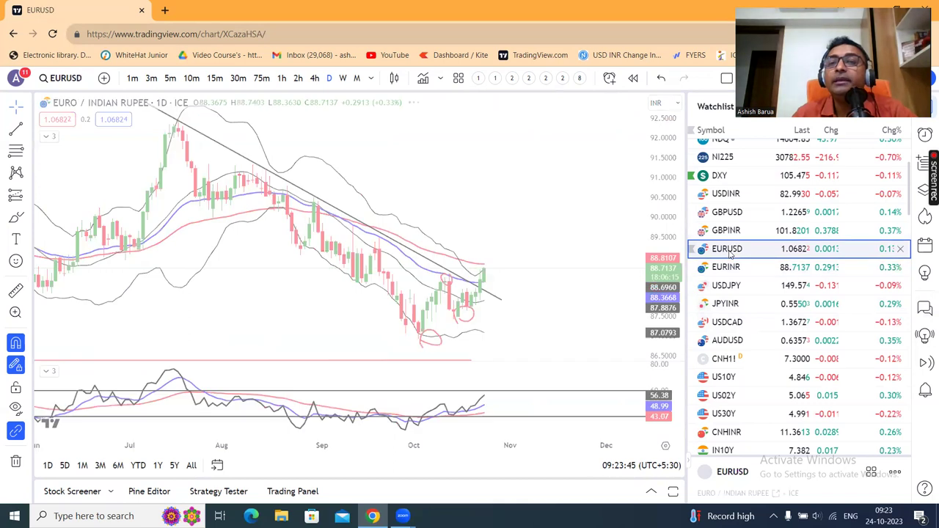
left_click(739, 217)
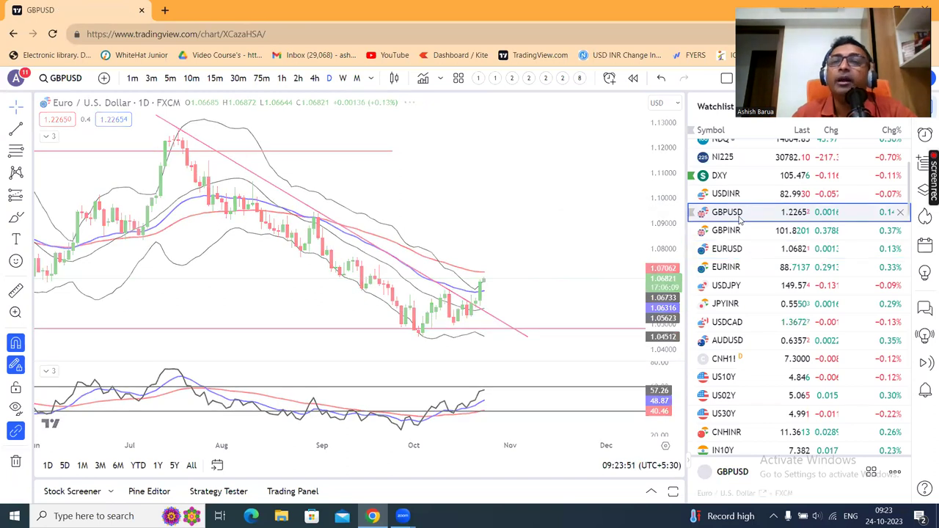
left_click(743, 250)
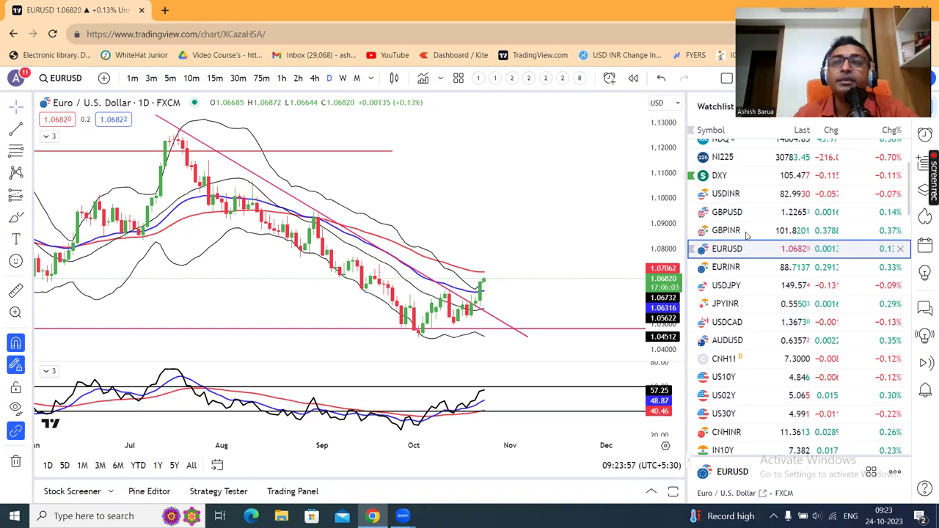
left_click(747, 213)
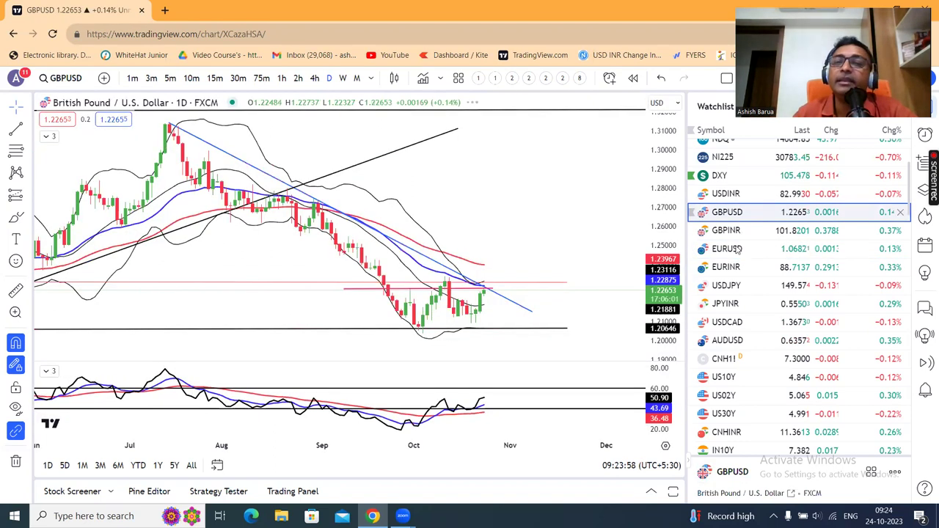
left_click(736, 250)
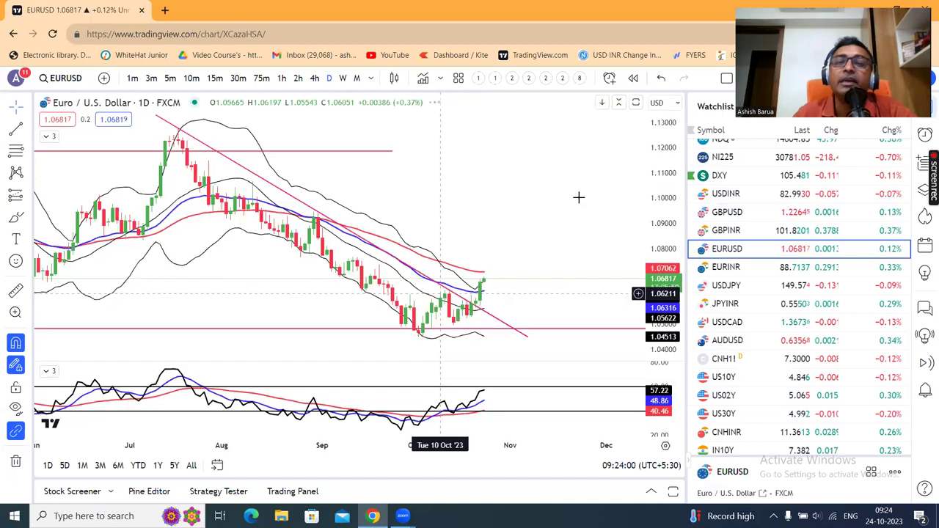
left_click(739, 214)
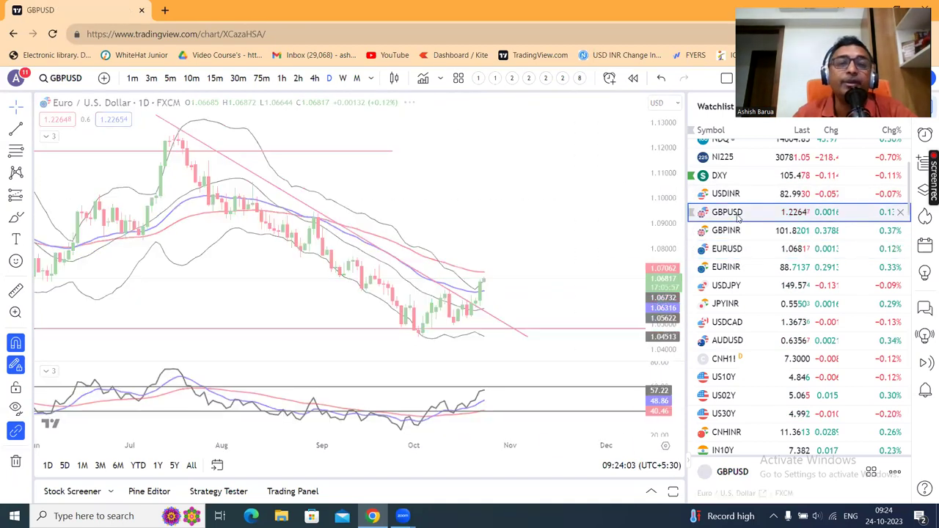
Review the daily EURINR, USDJPY and JPYINR charts, showing a longer history for USDJPY.
left_click(734, 270)
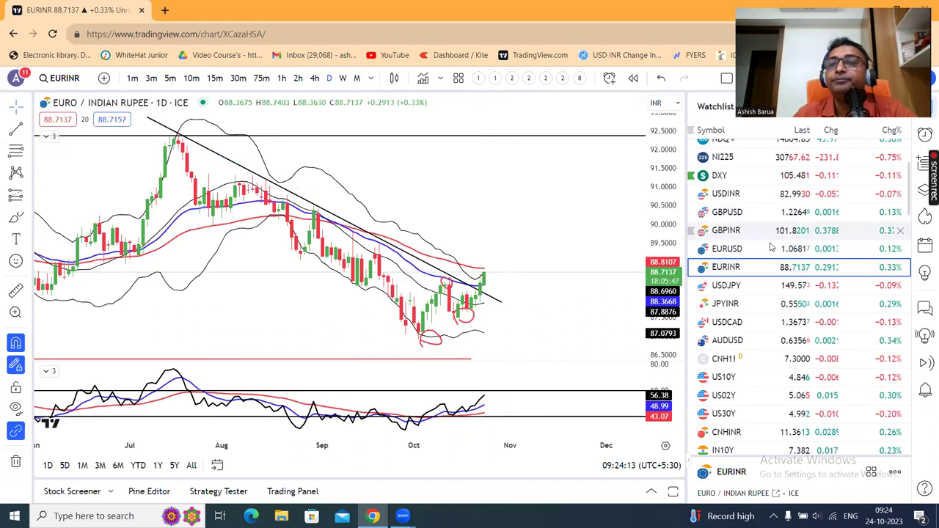
left_click(755, 287)
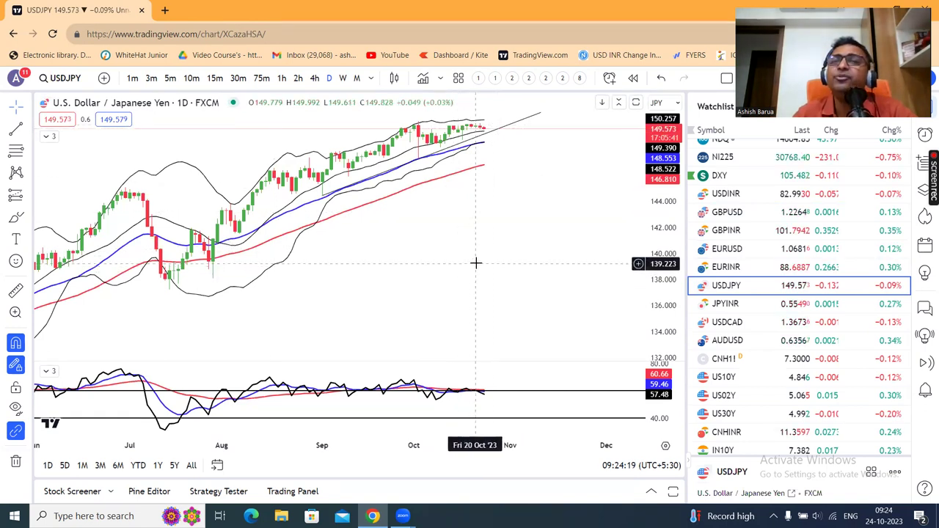
scroll(477, 264, "down", 1)
scroll(495, 281, "down", 1)
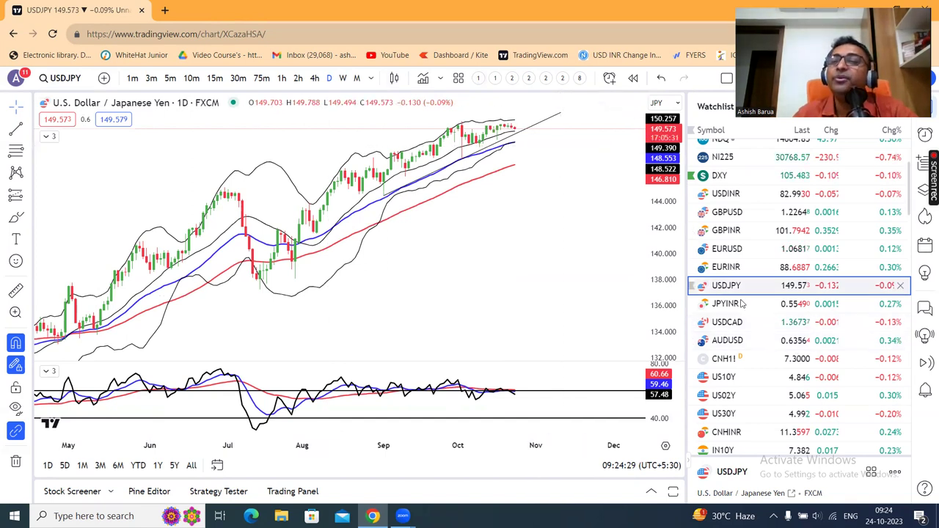
left_click(763, 306)
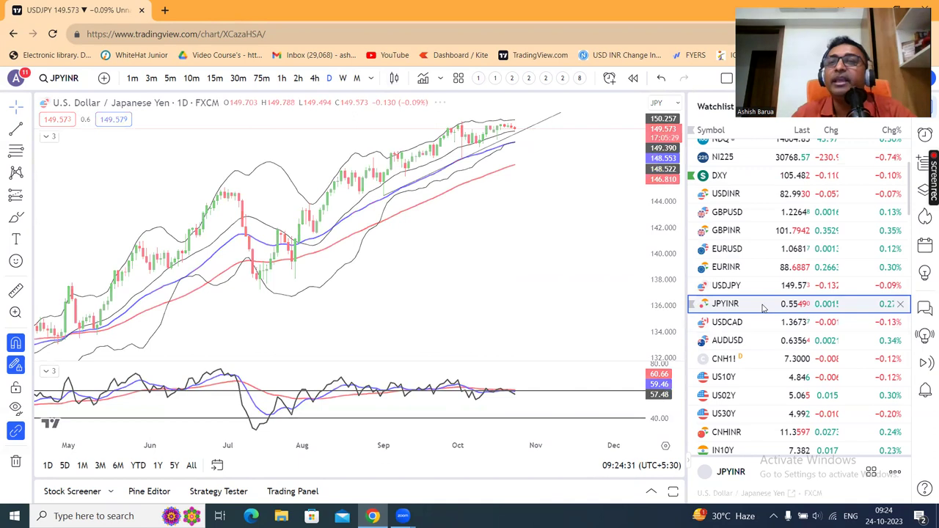
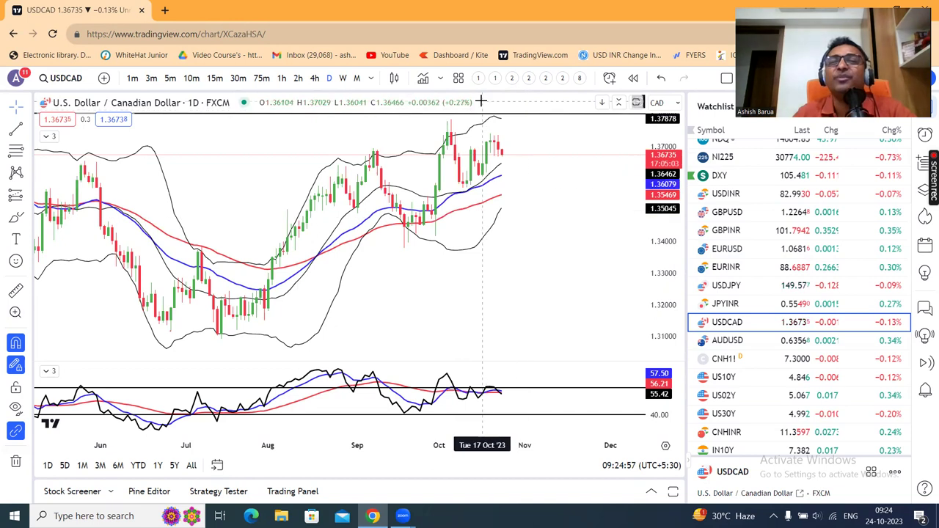
Examine the daily USDCAD chart and the AUDUSD price action around the lower edge of the red range box.
scroll(513, 260, "up", 1)
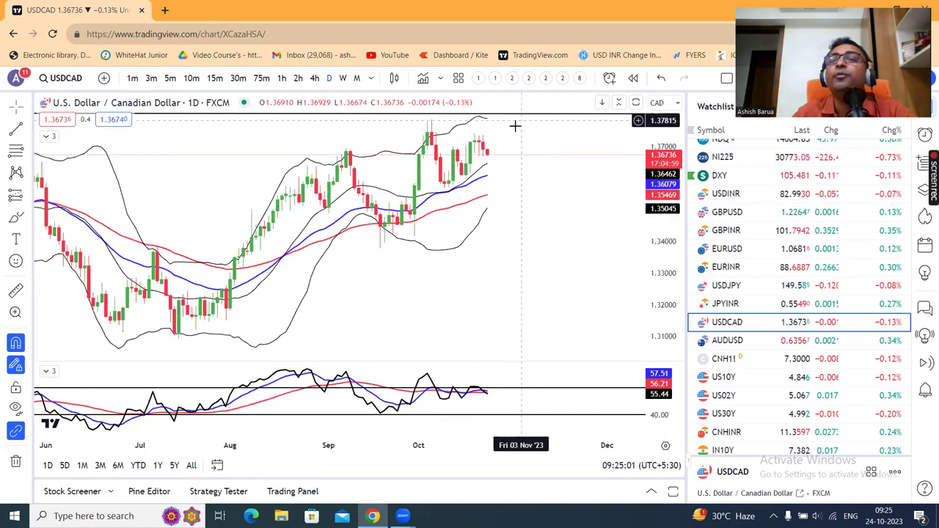
left_click(761, 340)
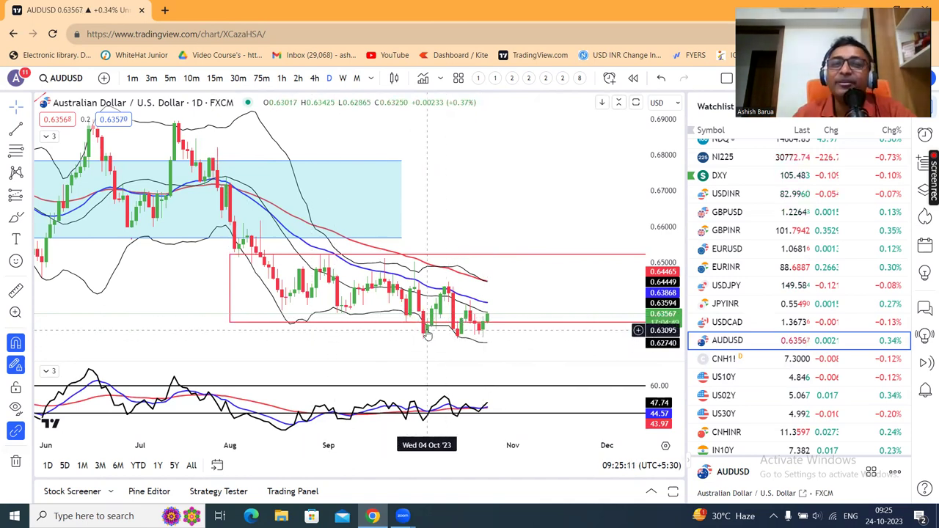
left_click(453, 256)
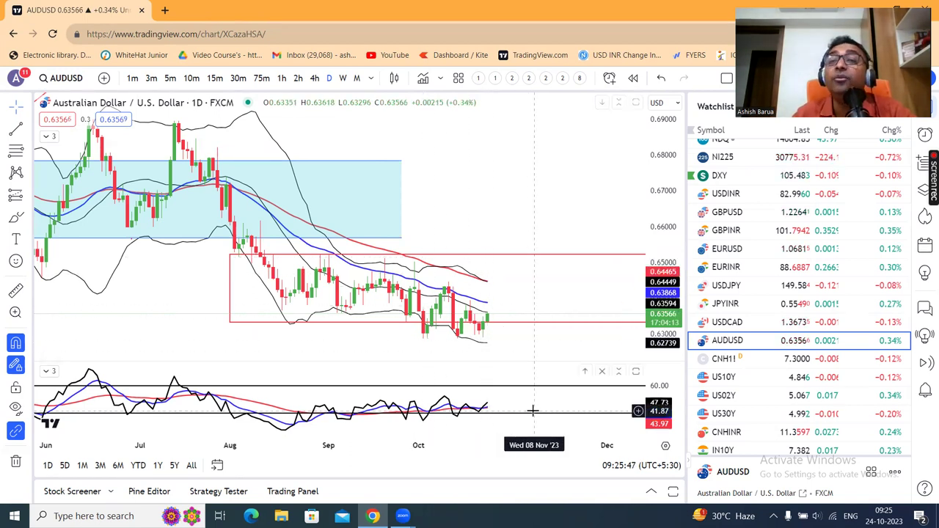
left_click_drag(543, 189, 531, 140)
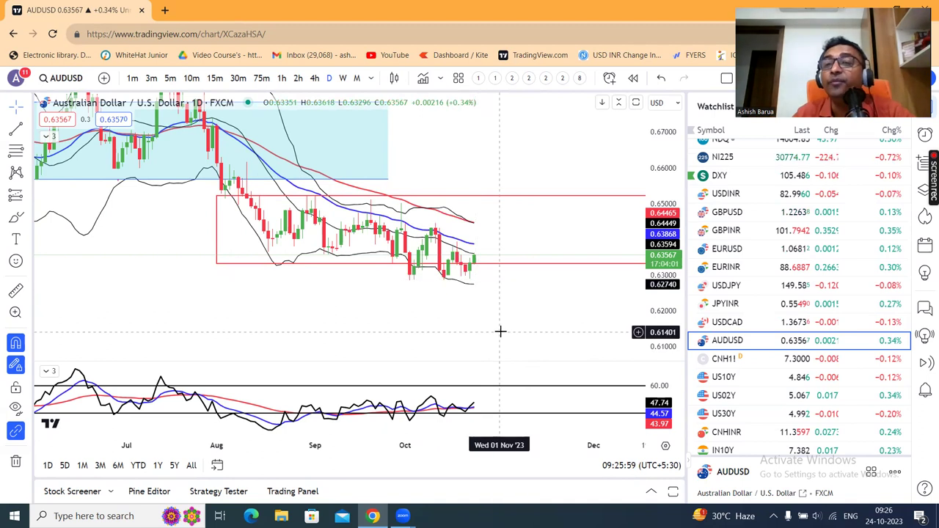
left_click_drag(549, 323, 540, 306)
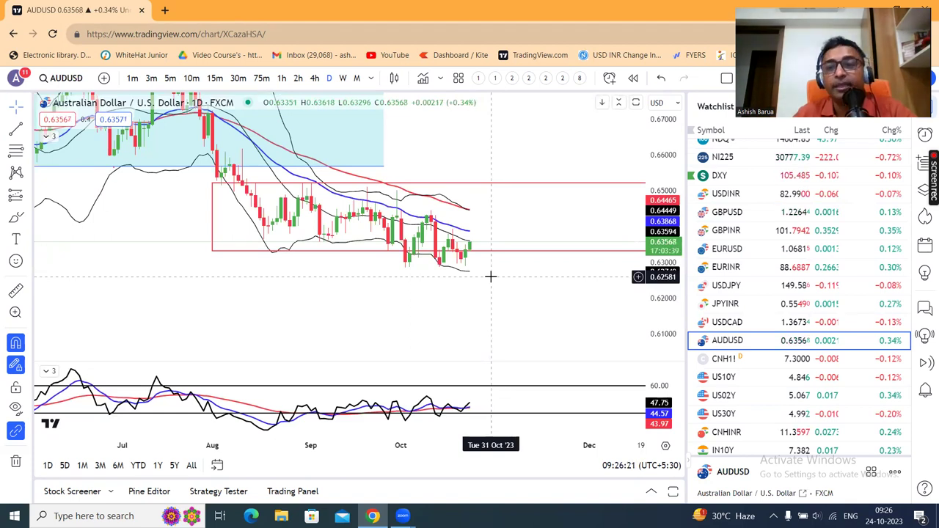
Review the daily charts of the CNH1! offshore yuan futures and the BR1! Brent oil futures.
left_click(762, 366)
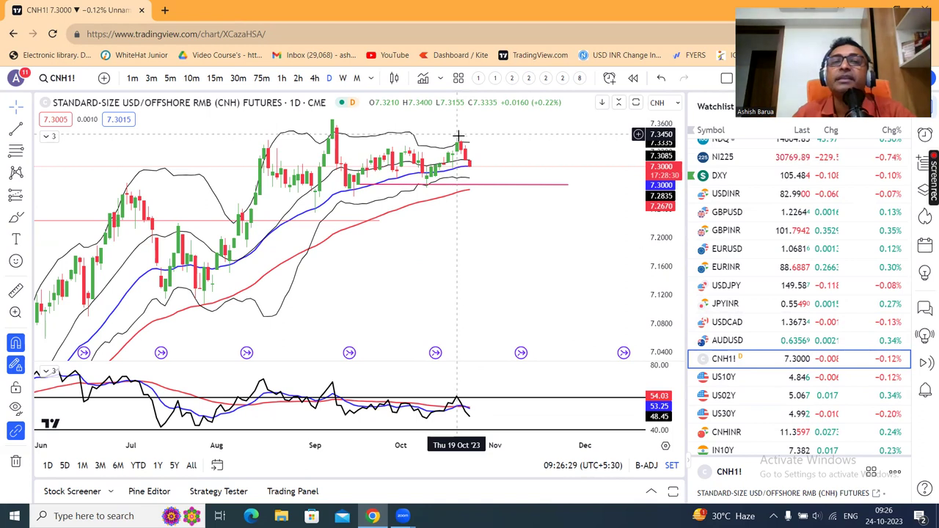
scroll(522, 291, "up", 1)
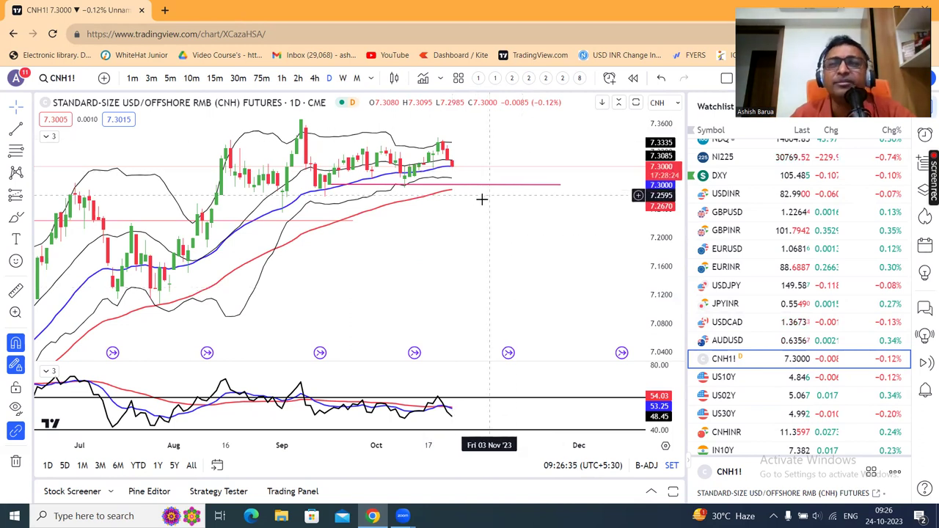
scroll(734, 257, "up", 4)
left_click(734, 170)
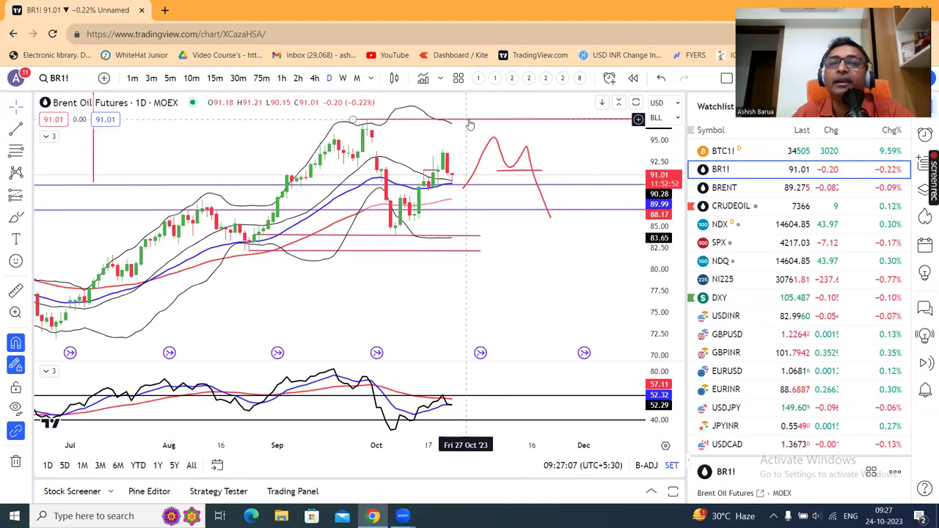
scroll(664, 176, "down", 2)
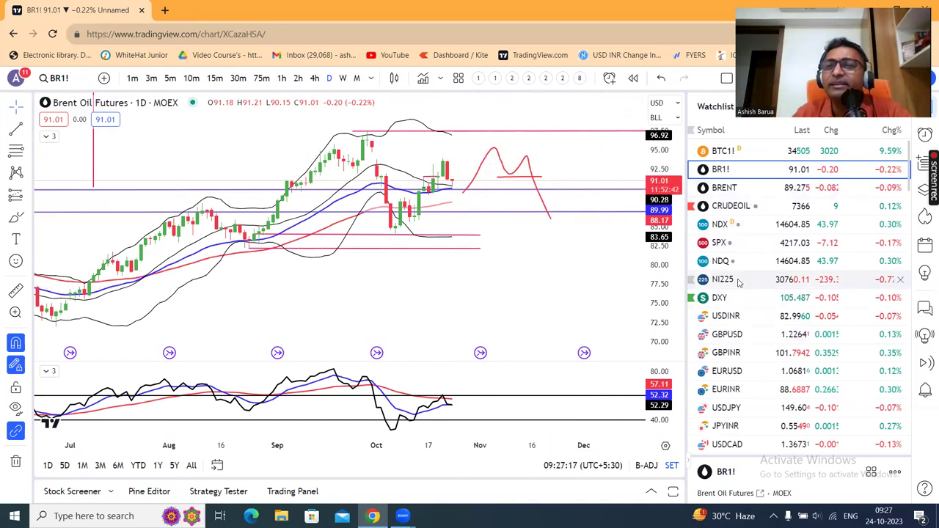
Review the daily US10Y and US02Y bond yield charts, compressing the price scale of the US02Y chart.
scroll(742, 378, "down", 3)
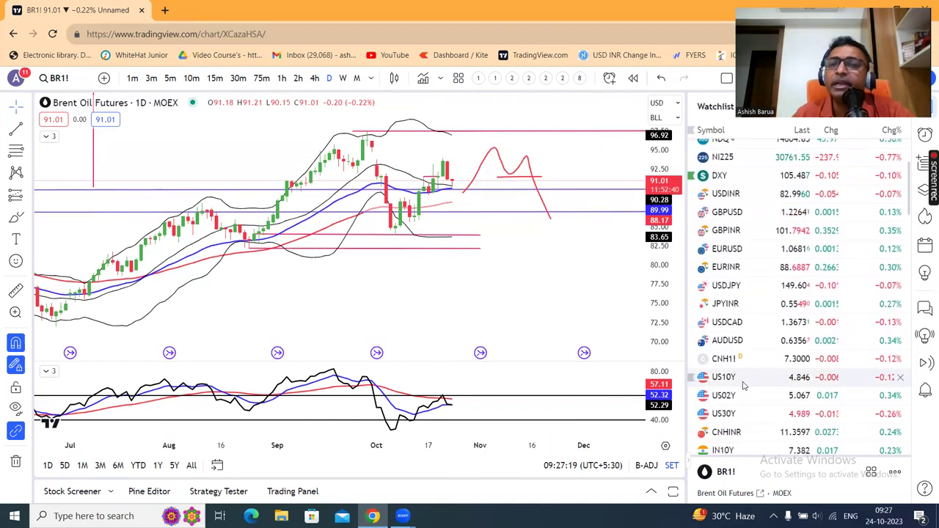
left_click(742, 381)
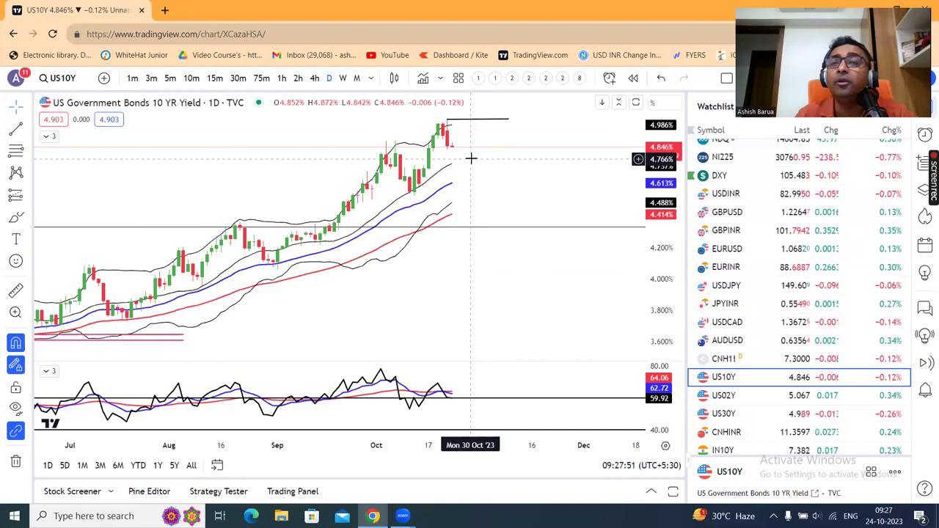
left_click(767, 402)
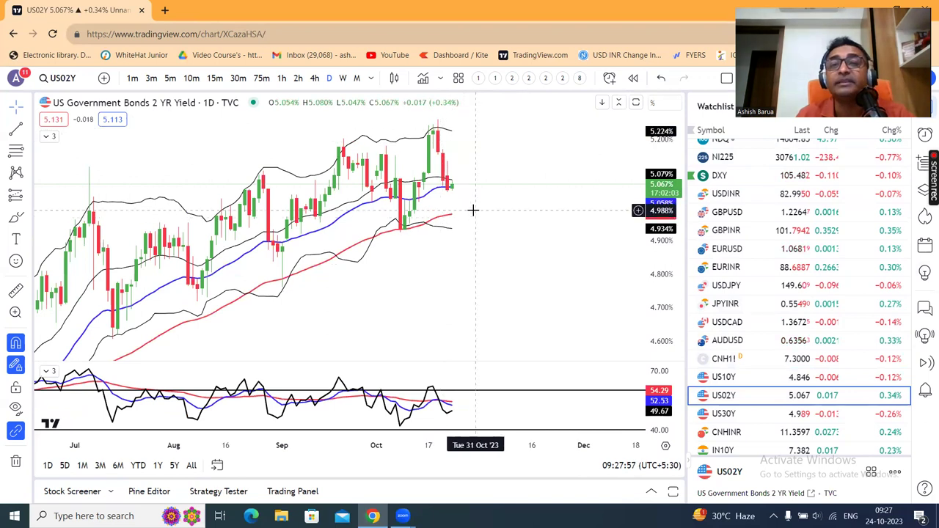
left_click_drag(670, 131, 669, 154)
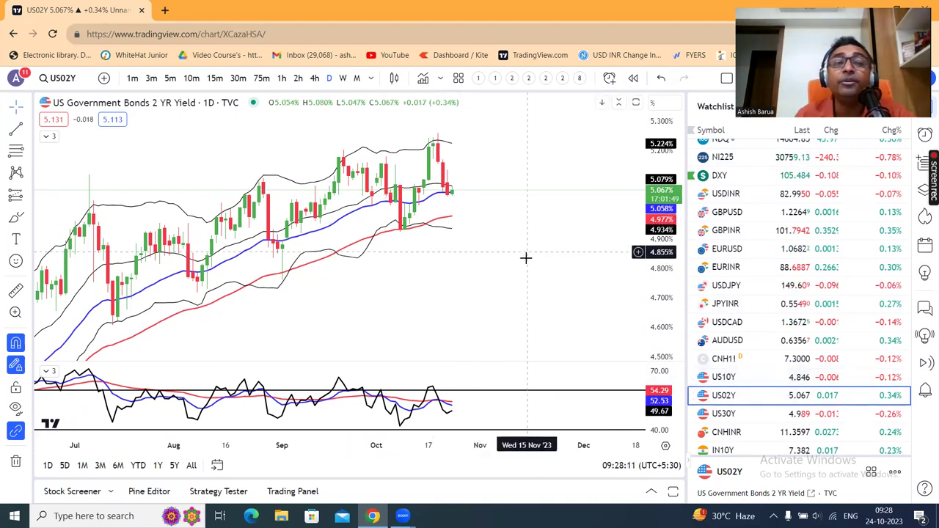
Revisit the daily DXY, EURUSD, GBPUSD, USDJPY and USDINR charts in that order, showing a slightly longer history from GBPUSD onward.
left_click(747, 178)
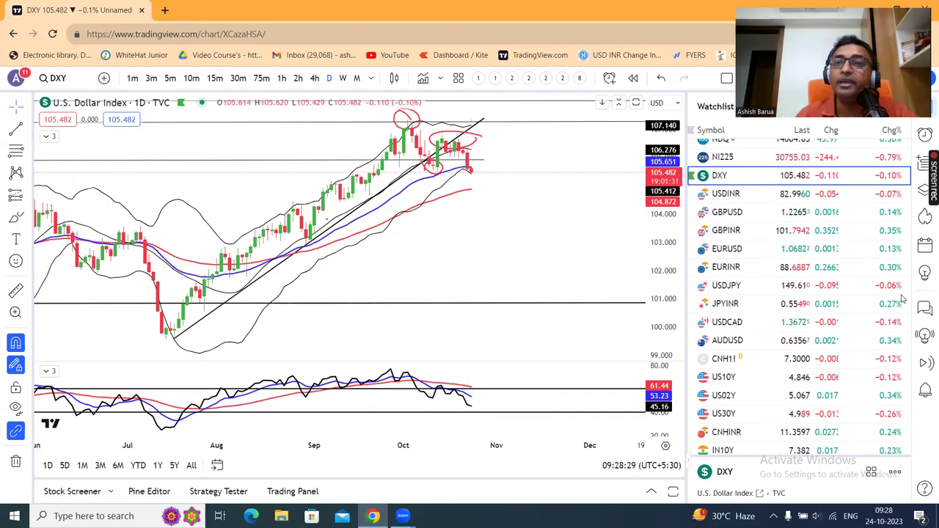
left_click(745, 250)
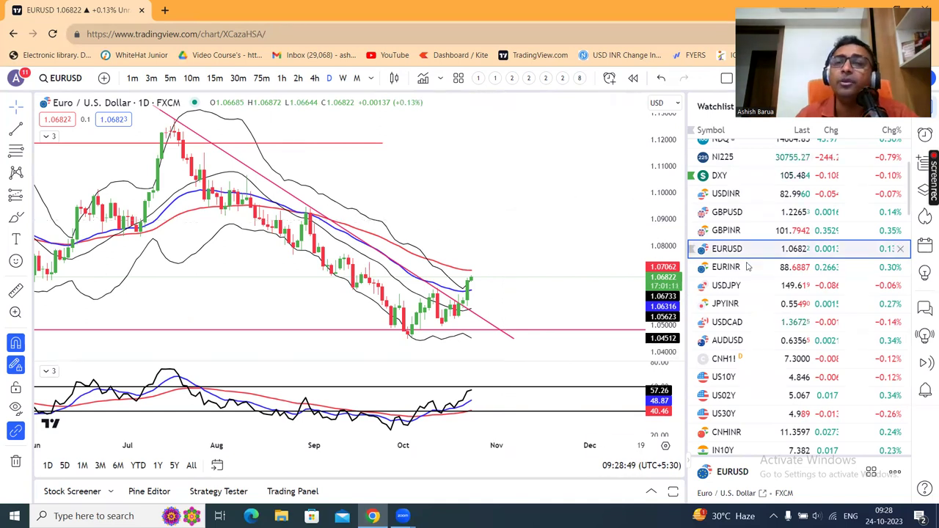
left_click(739, 212)
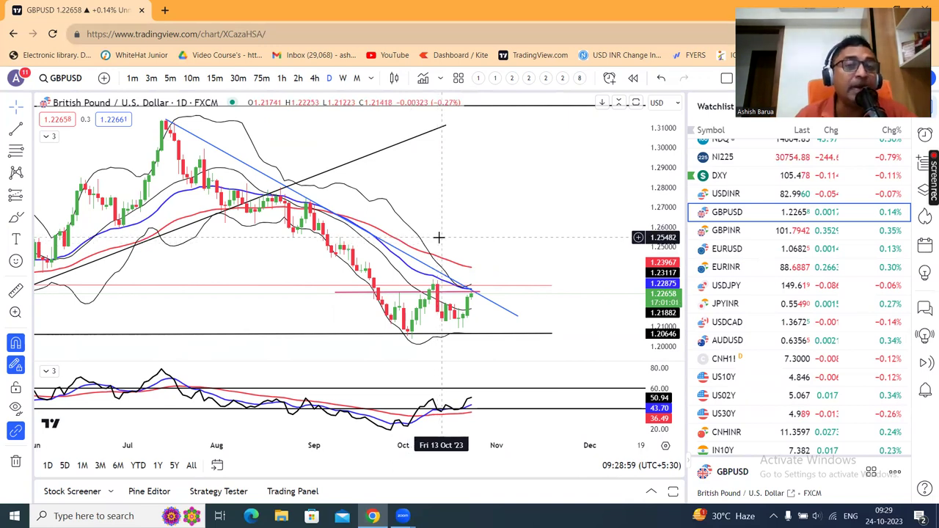
scroll(535, 250, "down", 1)
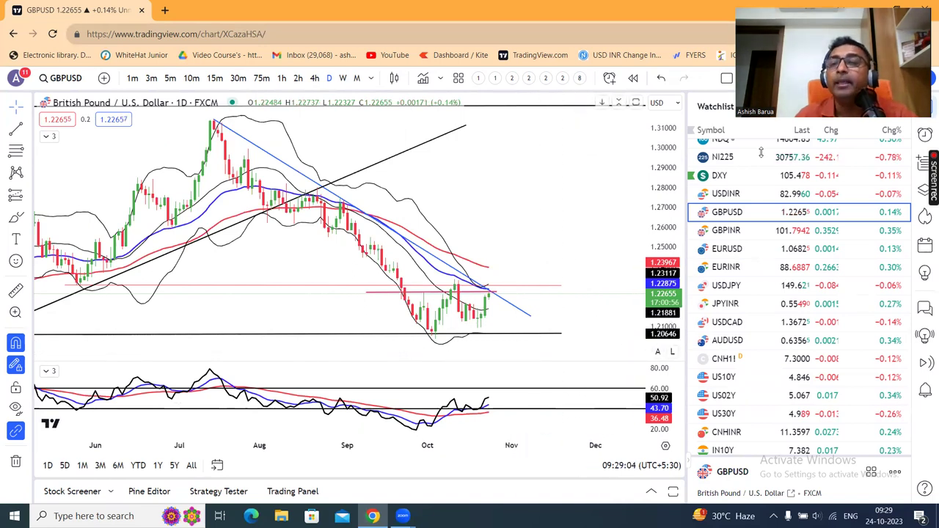
left_click(757, 284)
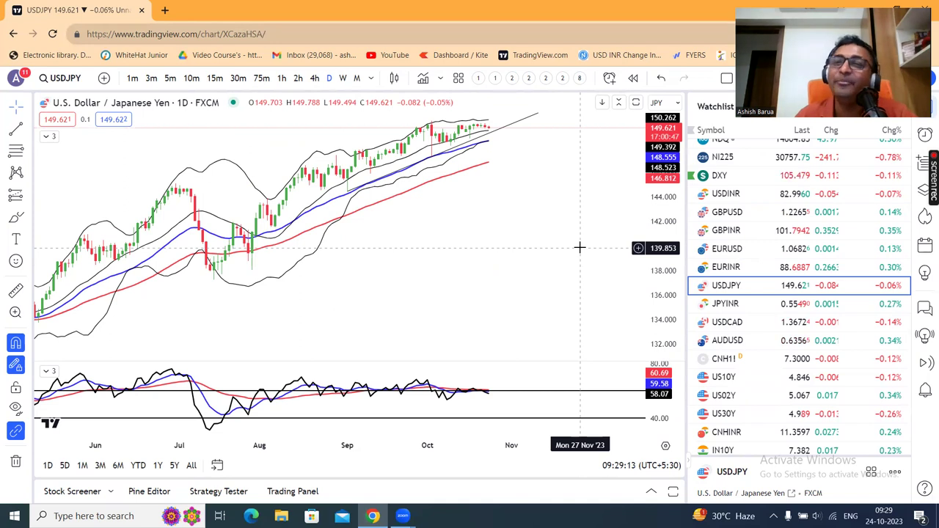
left_click(748, 194)
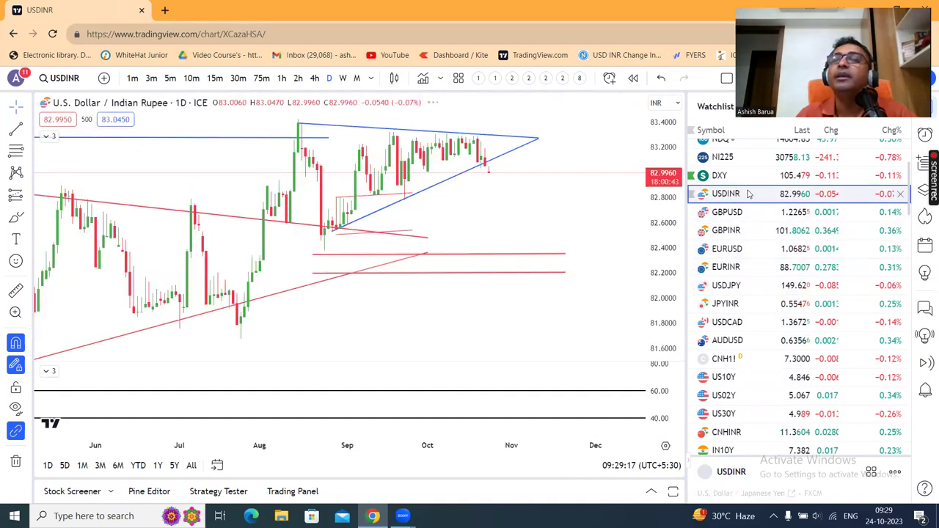